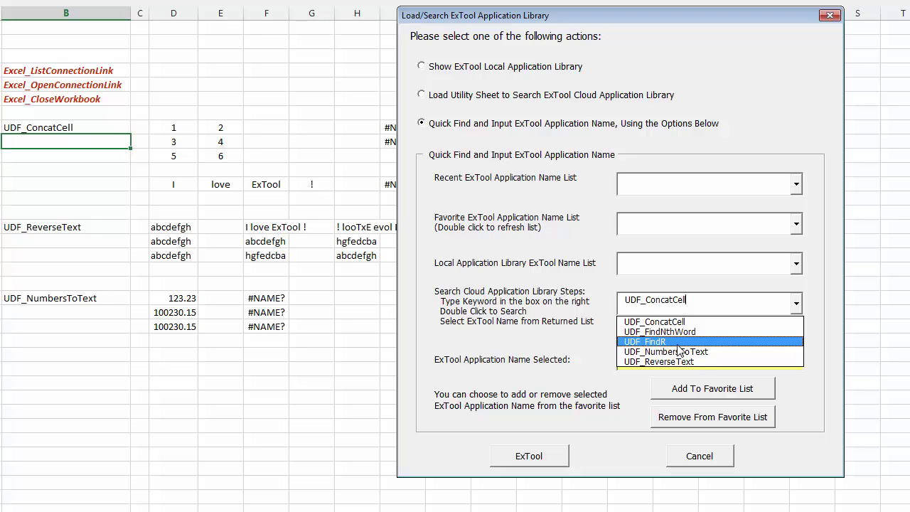
Step: Load the UDF_ConcatCell application found in the ExTool cloud library and acknowledge the add-in notice
click(708, 323)
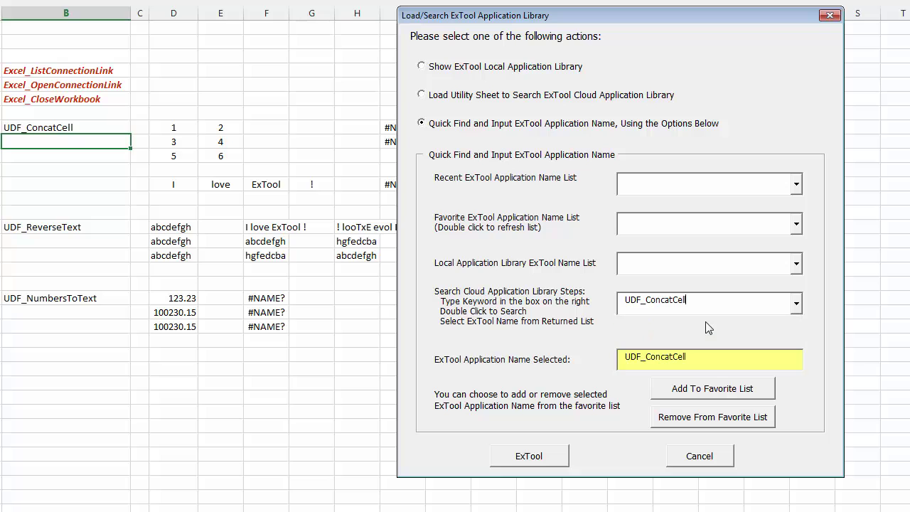
click(549, 460)
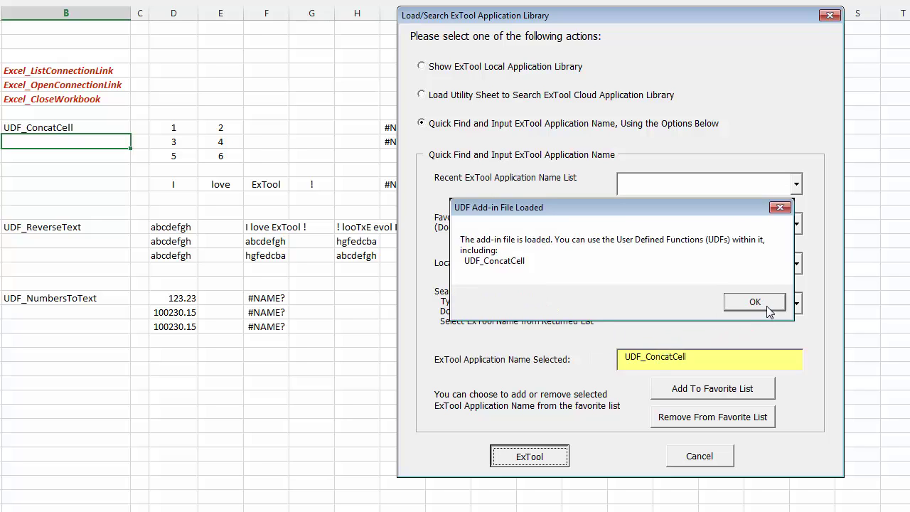
click(767, 303)
click(756, 303)
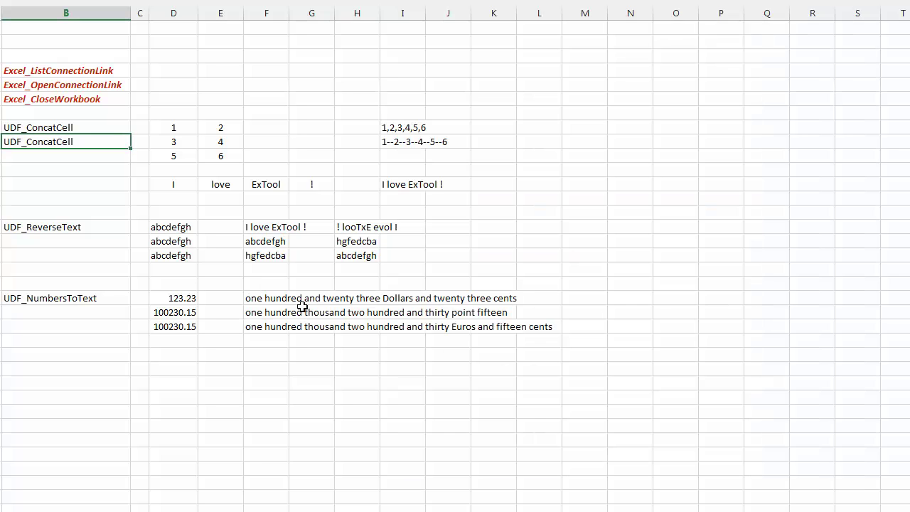
Step: Review the number range D8:E10 and clear the existing concatenation formula from cell I8
click(402, 198)
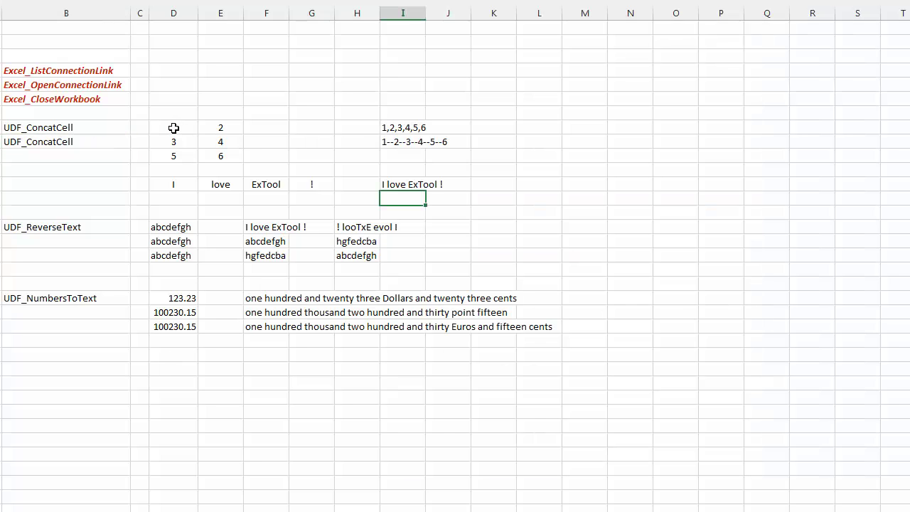
drag(174, 127, 228, 154)
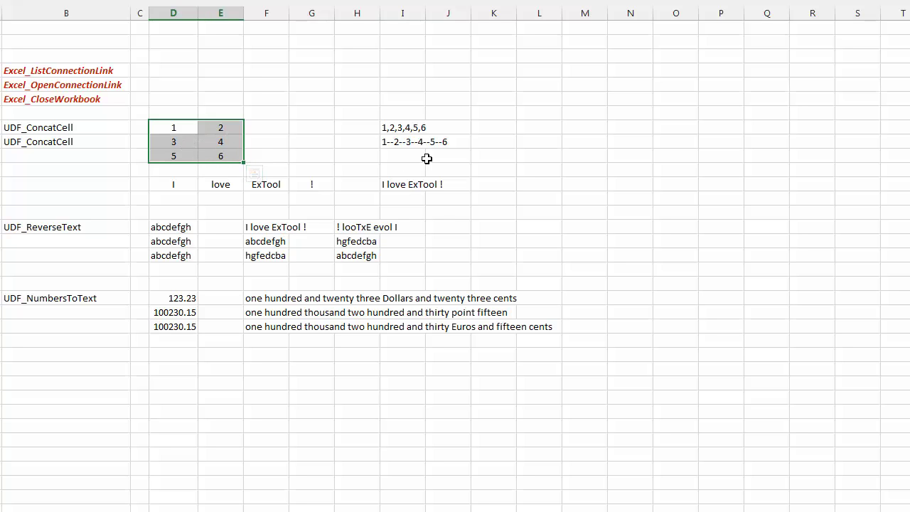
double_click(402, 131)
text(,","))
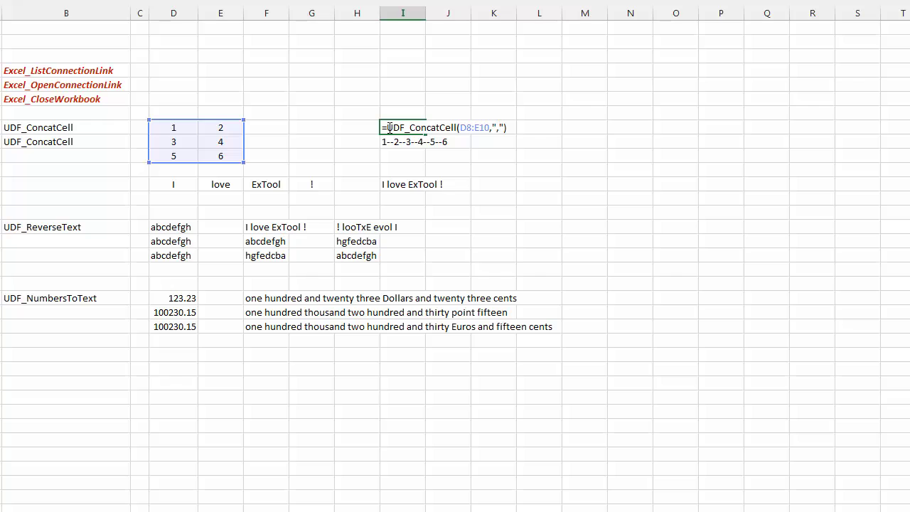
drag(388, 128, 545, 145)
key(BackSpace)
key(BackSpace)
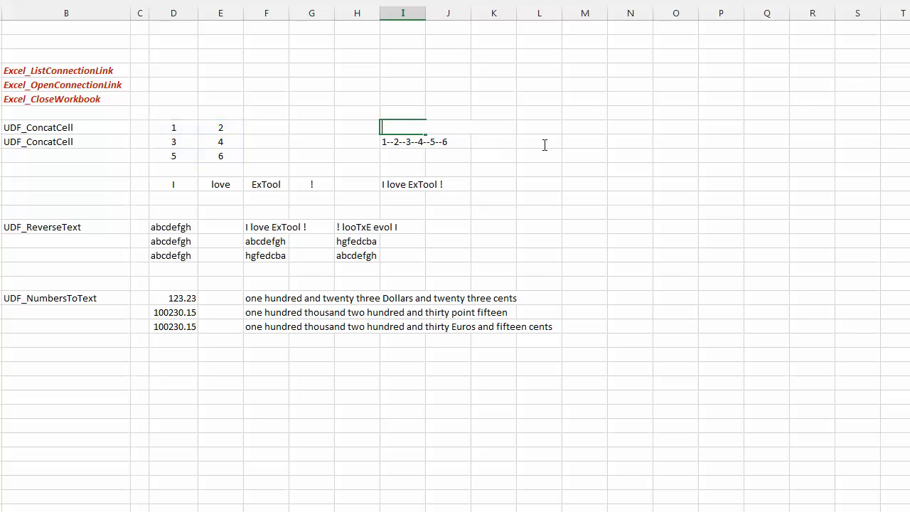
Step: Enter a UDF_ConcatCell formula in cell I8 that joins D8:E10 with "," as the separator
text(=UDF_)
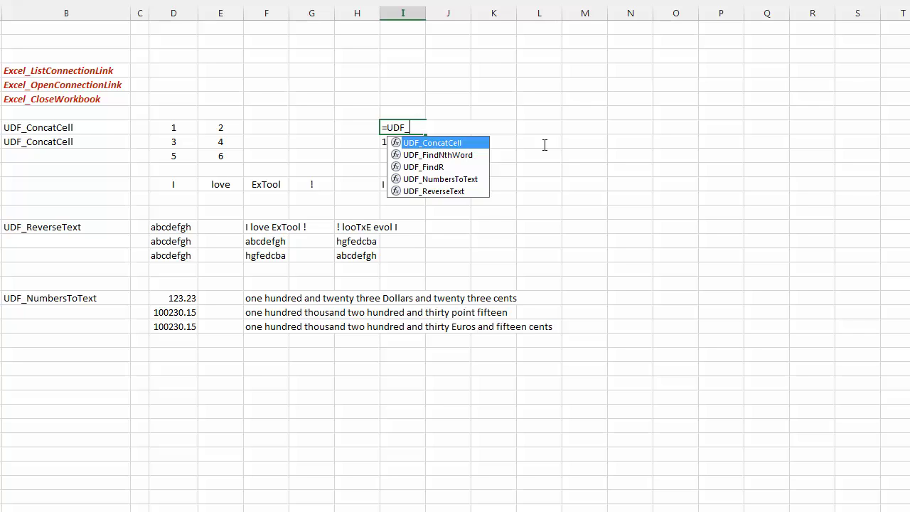
text(con)
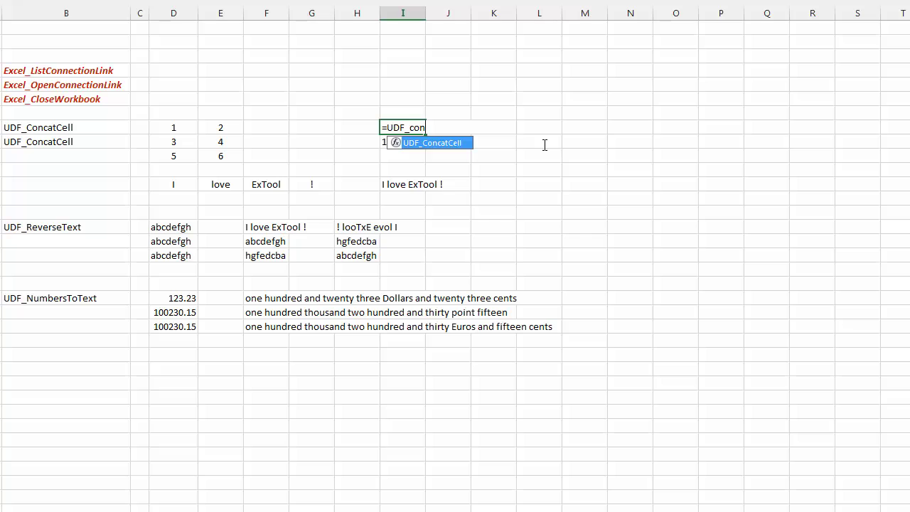
key(Tab)
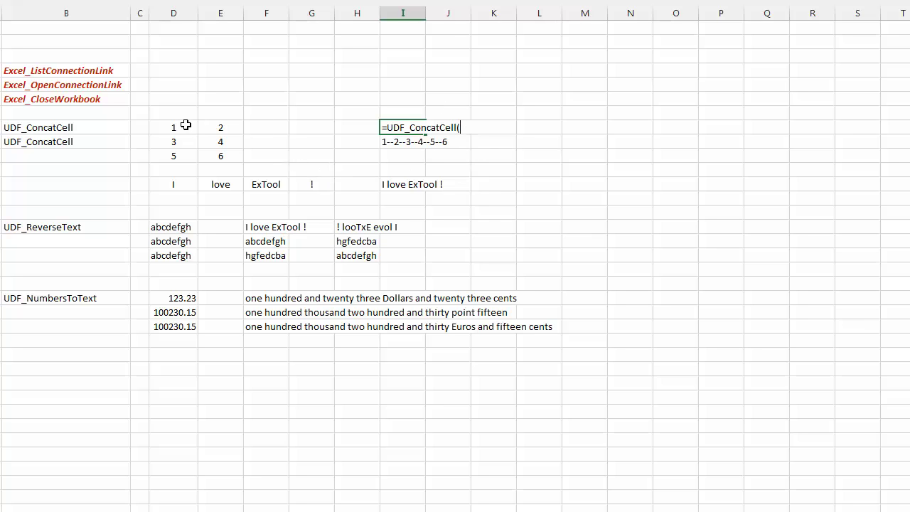
drag(175, 126, 225, 155)
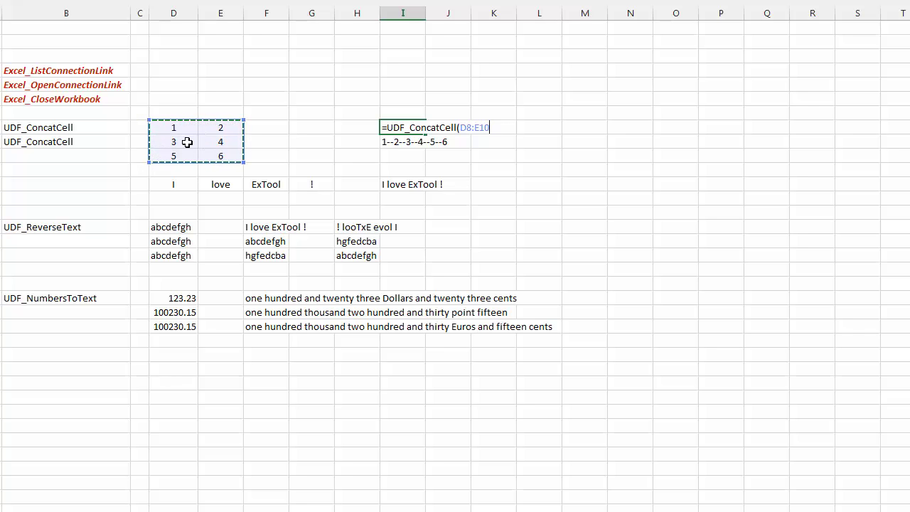
text(,)
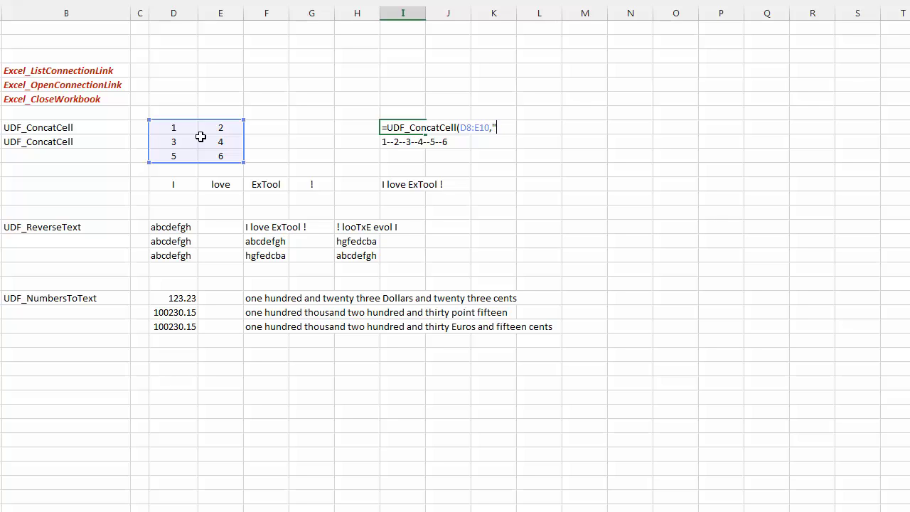
text(",")
key(Return)
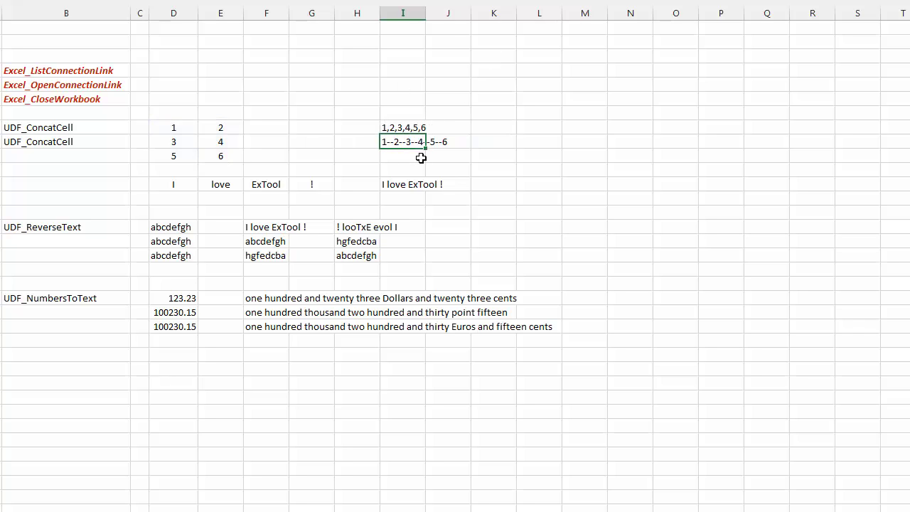
Step: Change the separator in cell I9's UDF_ConcatCell formula to "----"
double_click(399, 140)
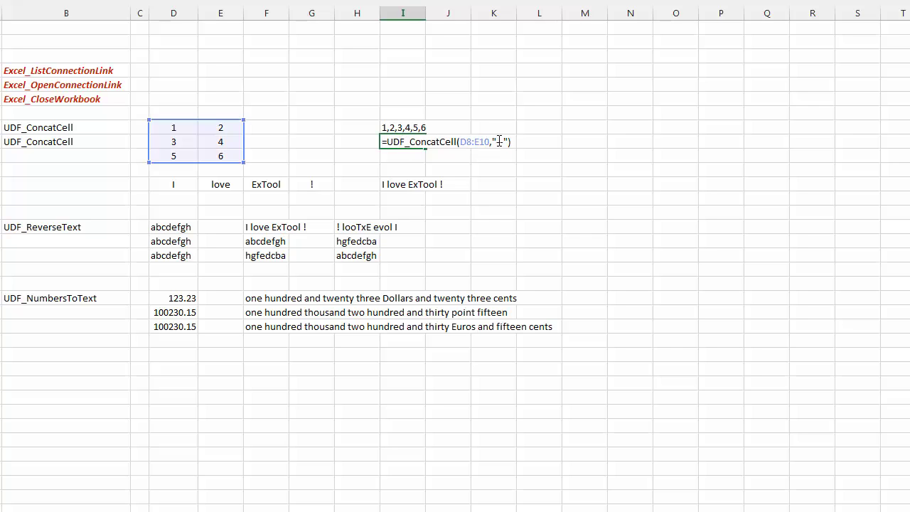
text(----)
key(Return)
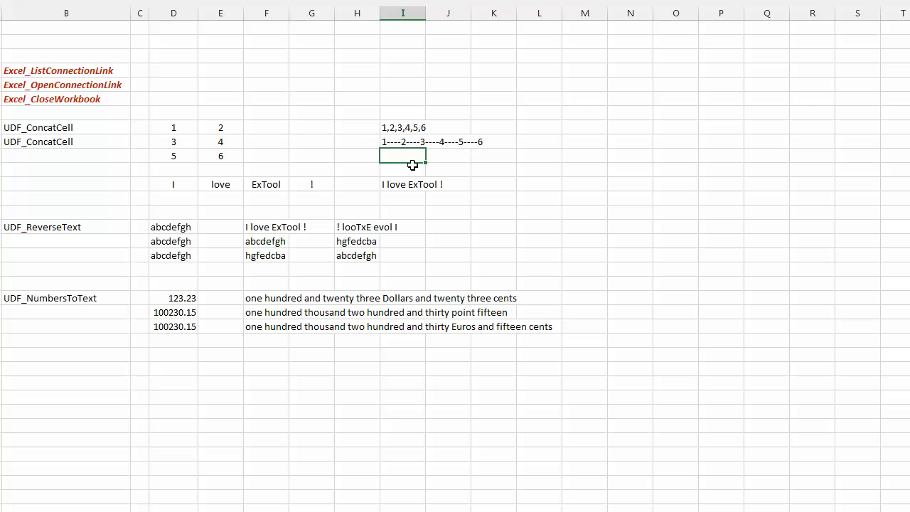
Step: Examine the UDF_ConcatCell formula in cell I12 that joins the words in D12:G12
click(385, 187)
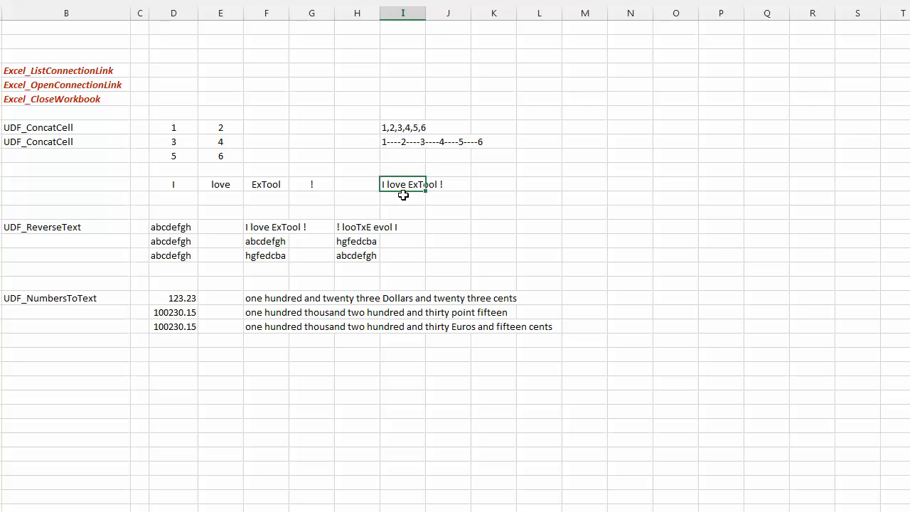
double_click(409, 185)
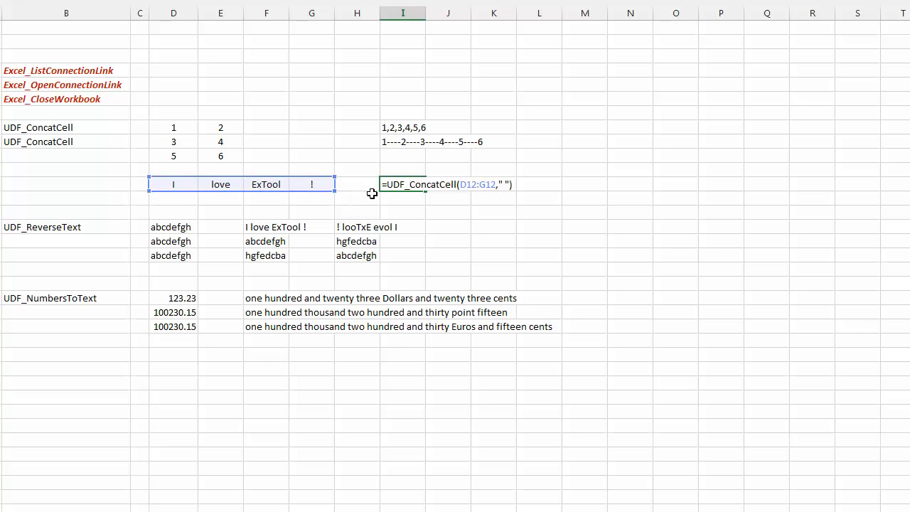
key(Return)
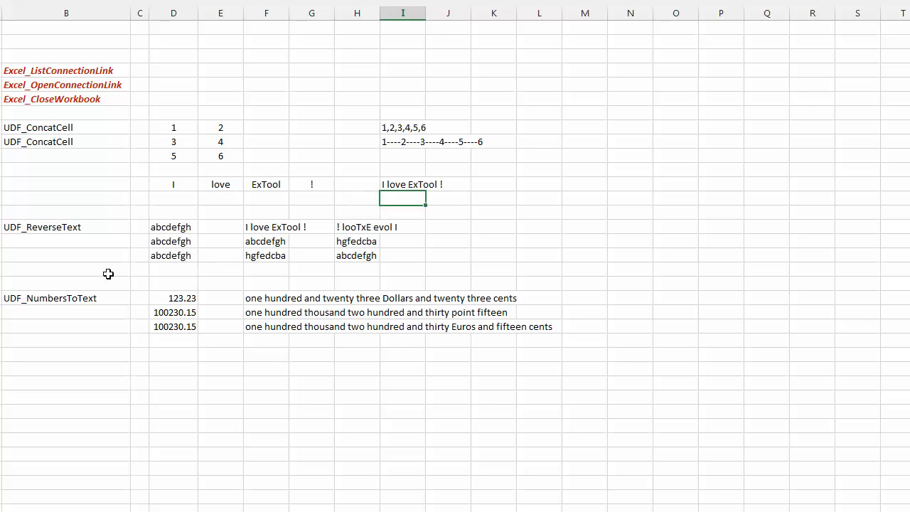
Step: Examine the UDF_ReverseText source texts in F15:F17 and the formulas in cells H15 and H16
click(91, 227)
drag(256, 227, 252, 255)
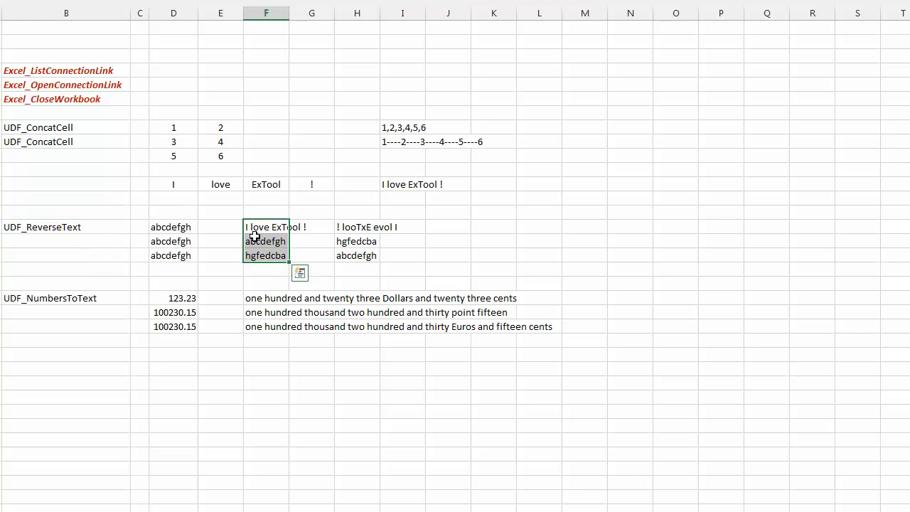
click(263, 227)
click(263, 242)
click(263, 254)
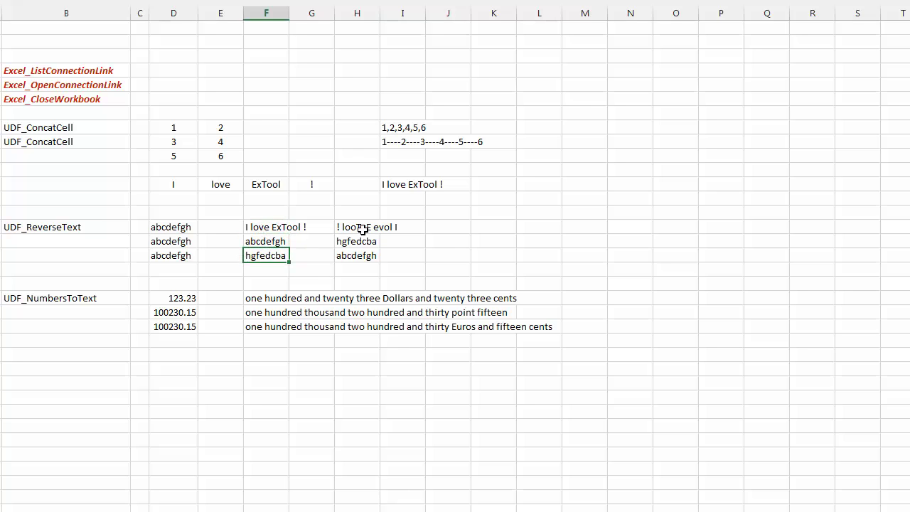
click(346, 226)
double_click(346, 226)
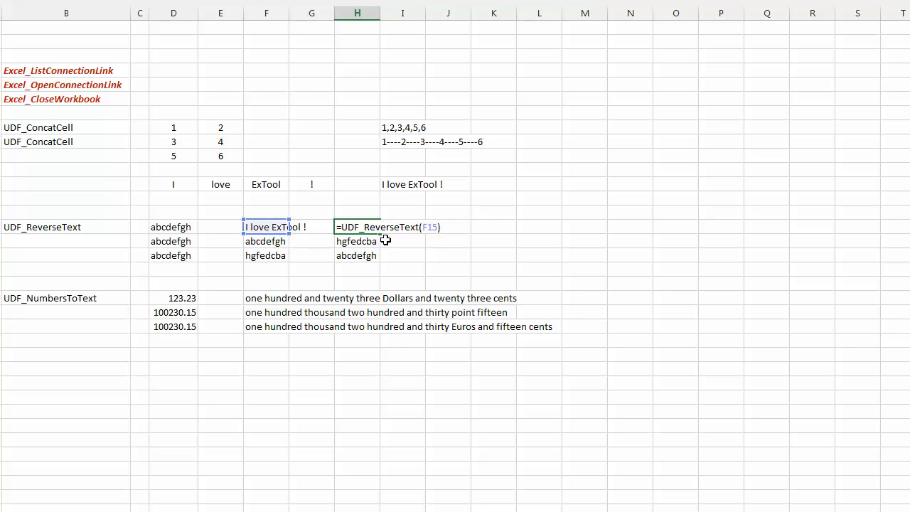
key(Return)
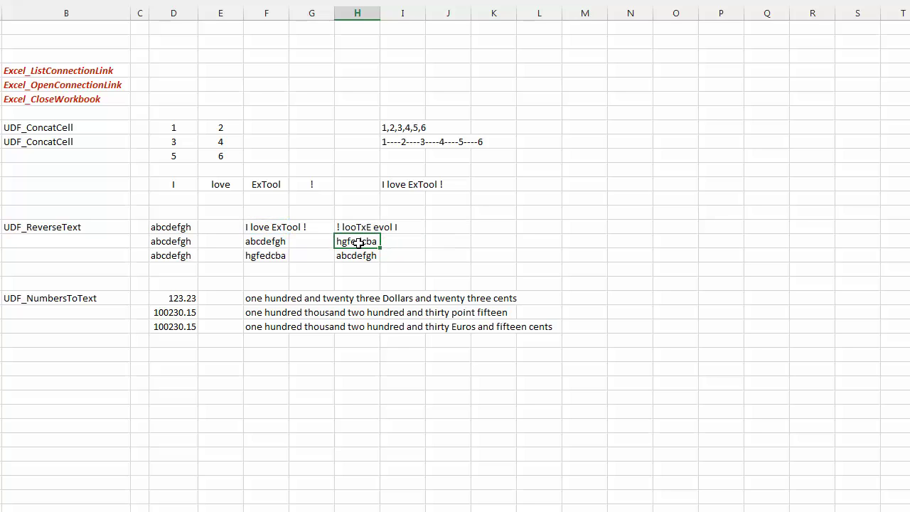
double_click(359, 242)
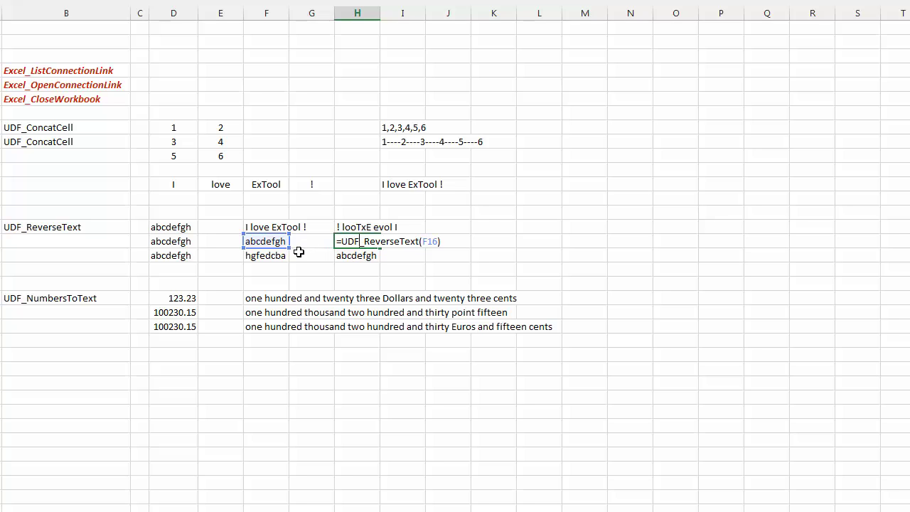
key(Escape)
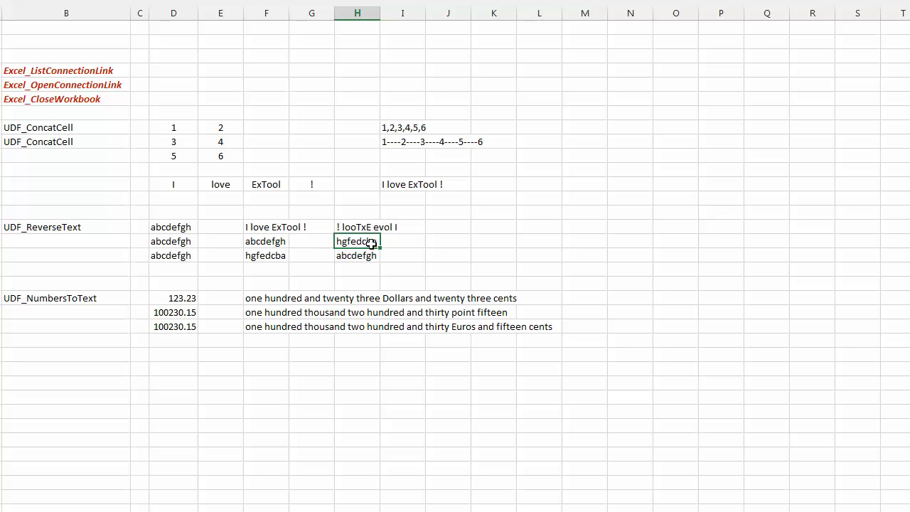
Step: Set cell F17 to =H16 and check the reverse-text formula in cell H17
click(270, 256)
text(=H16)
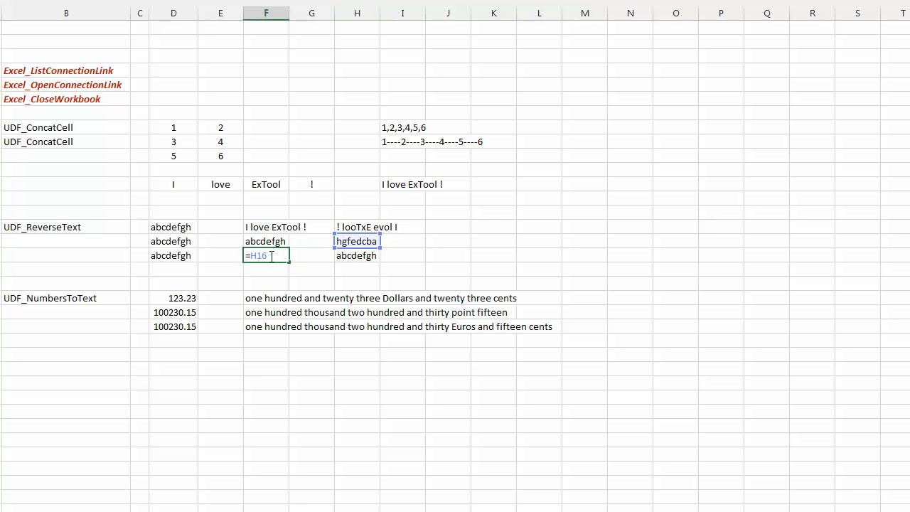
key(ctrl+Return)
double_click(355, 256)
key(ctrl+Return)
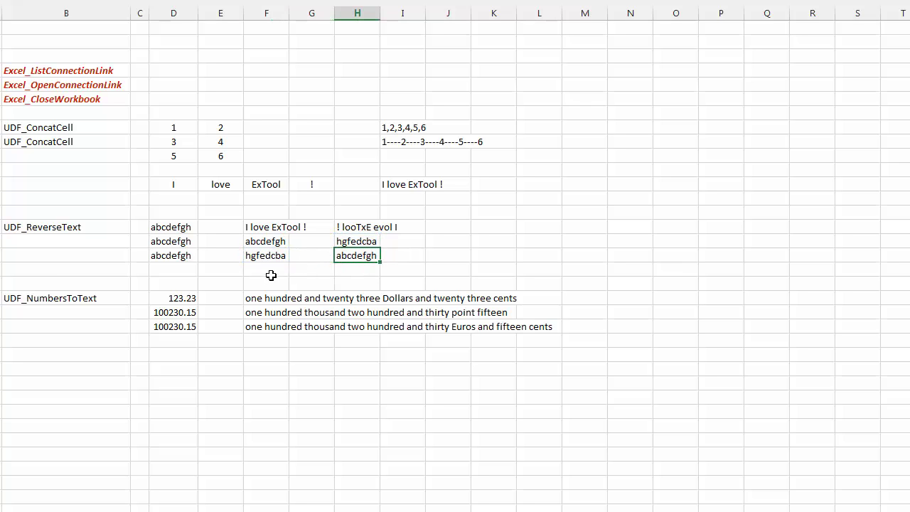
Step: Examine the UDF_NumbersToText formulas in cells F20 and F21, comparing the currency and plain-number options
click(104, 297)
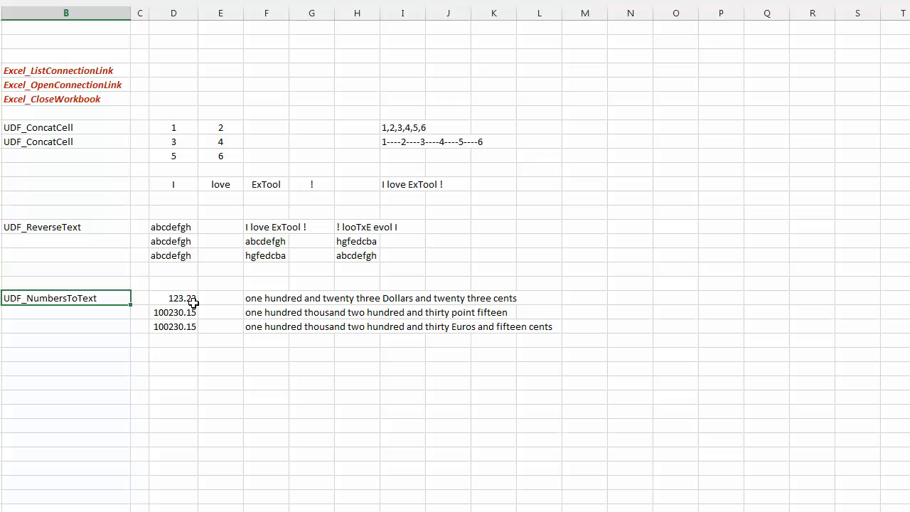
click(263, 300)
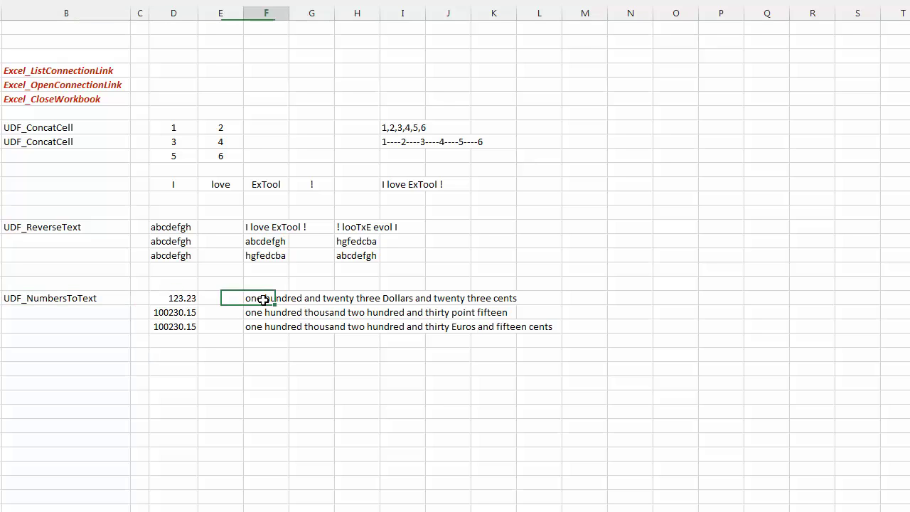
double_click(263, 300)
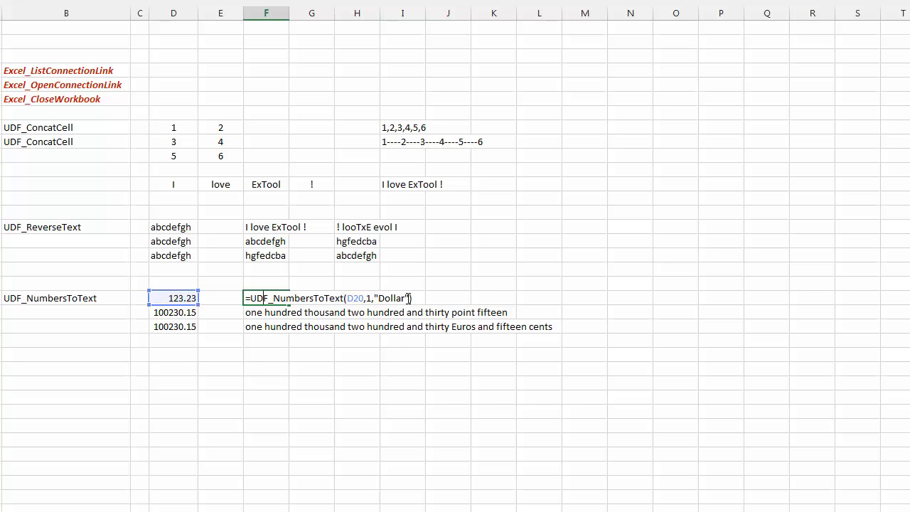
key(Tab)
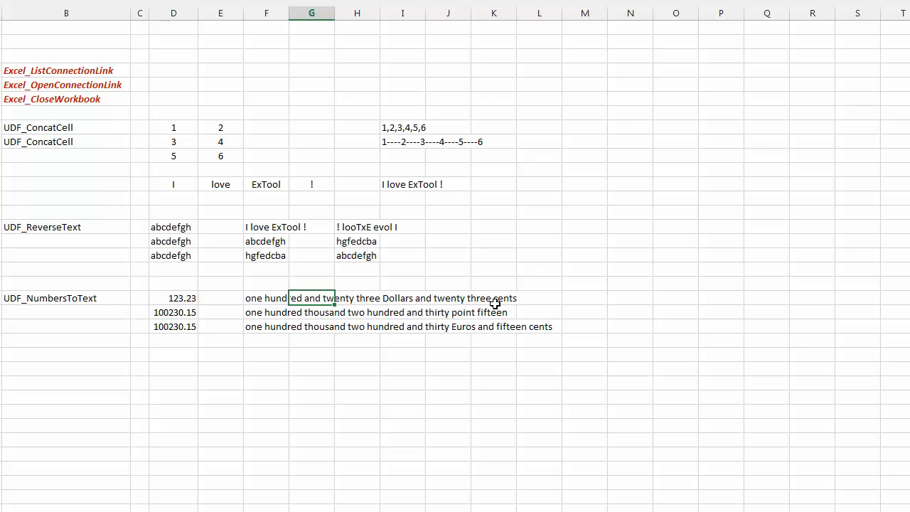
double_click(261, 315)
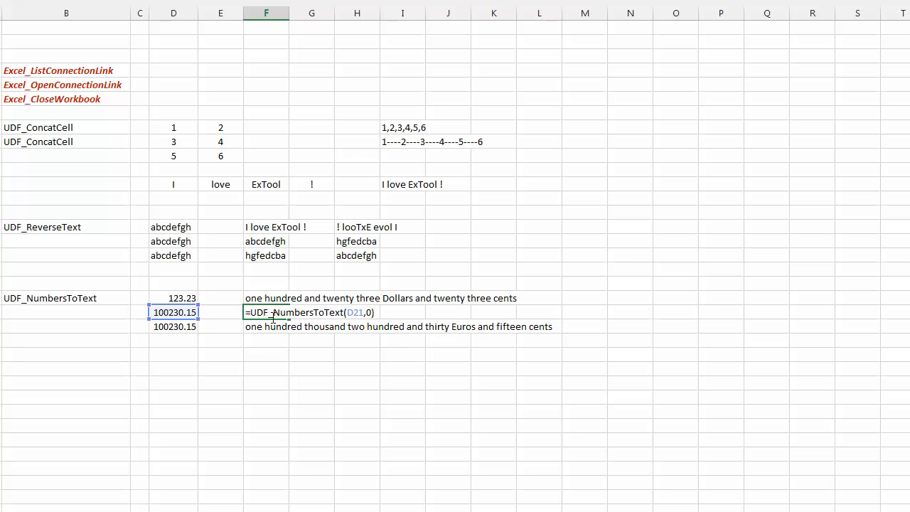
click(294, 318)
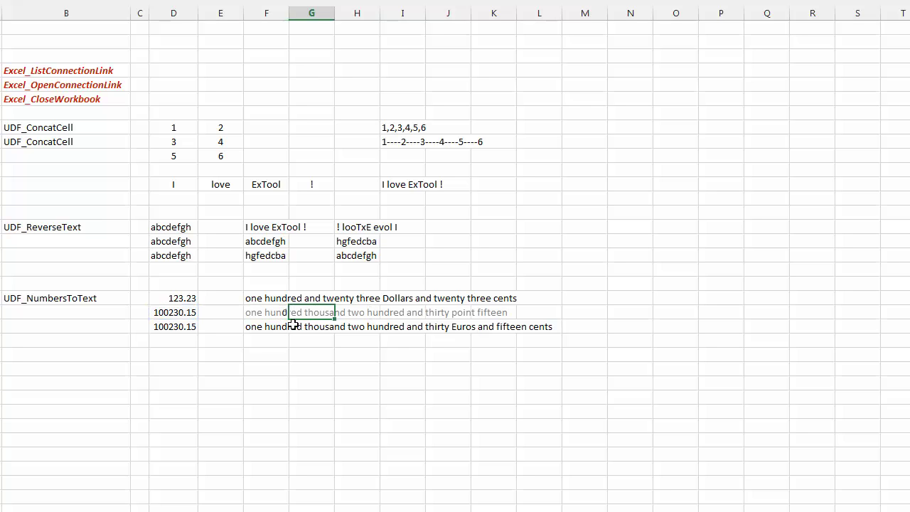
click(260, 315)
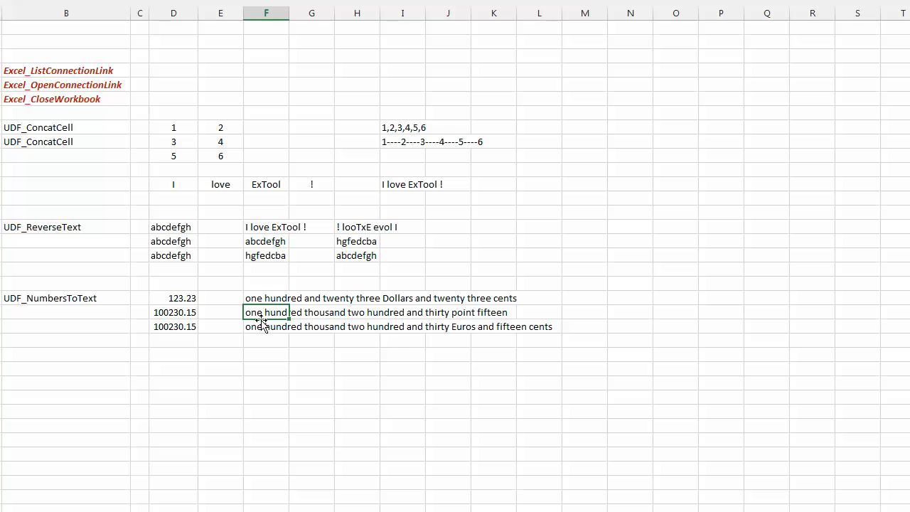
Step: Close the workbook UDF_Demo.xlsx and save its changes
click(308, 327)
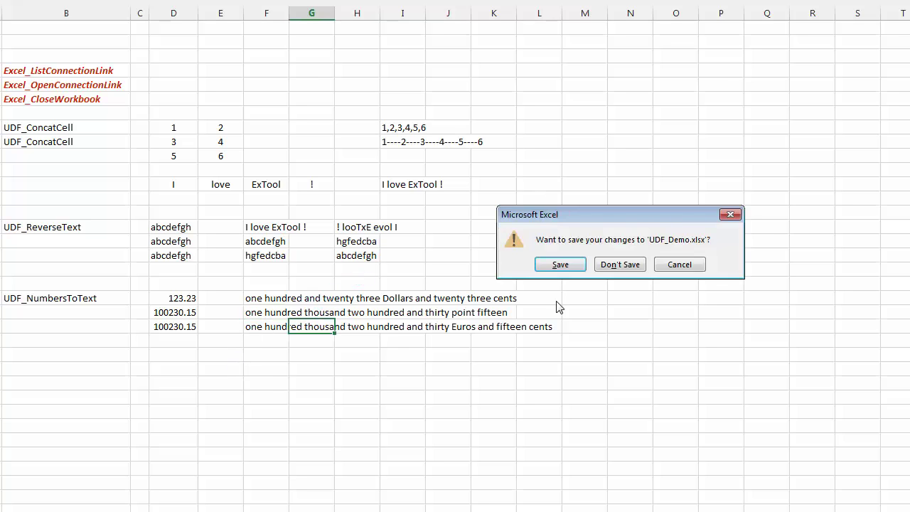
click(560, 264)
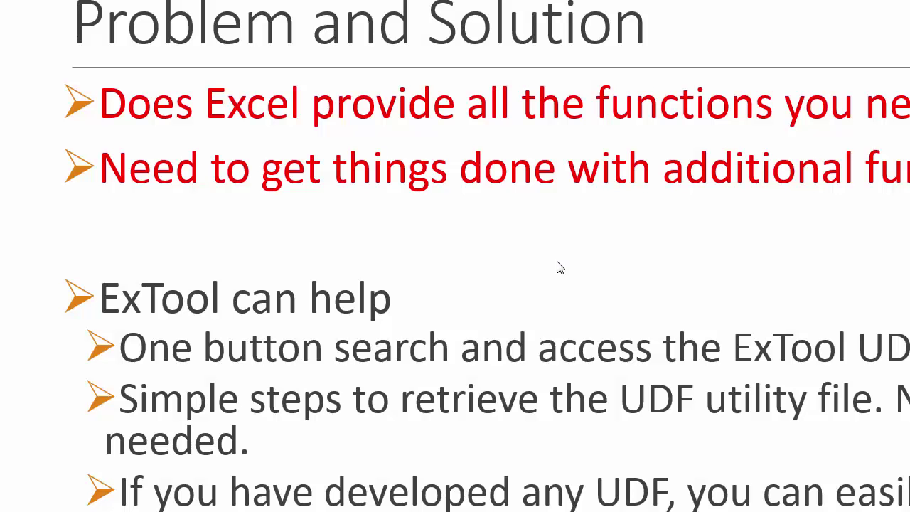
Step: Switch to the file manager and reopen the UDF_Demo workbook without updating its external links
key(super)
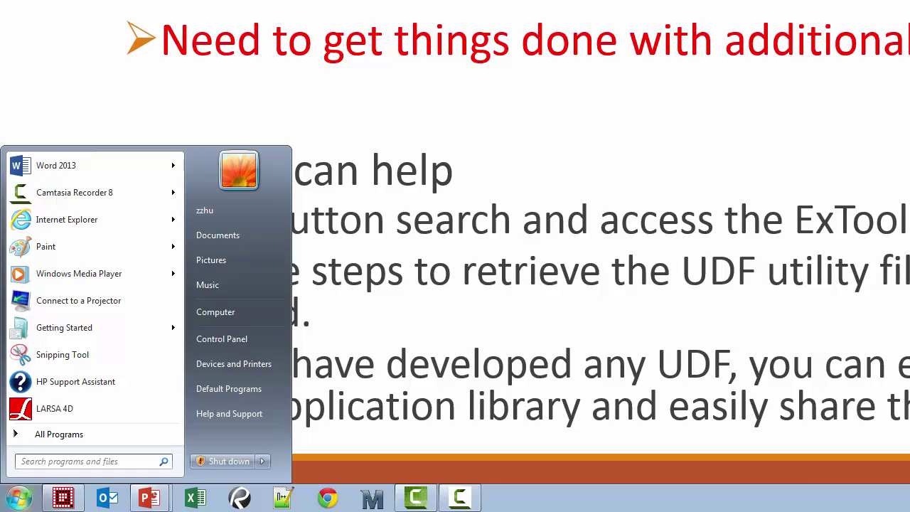
click(78, 502)
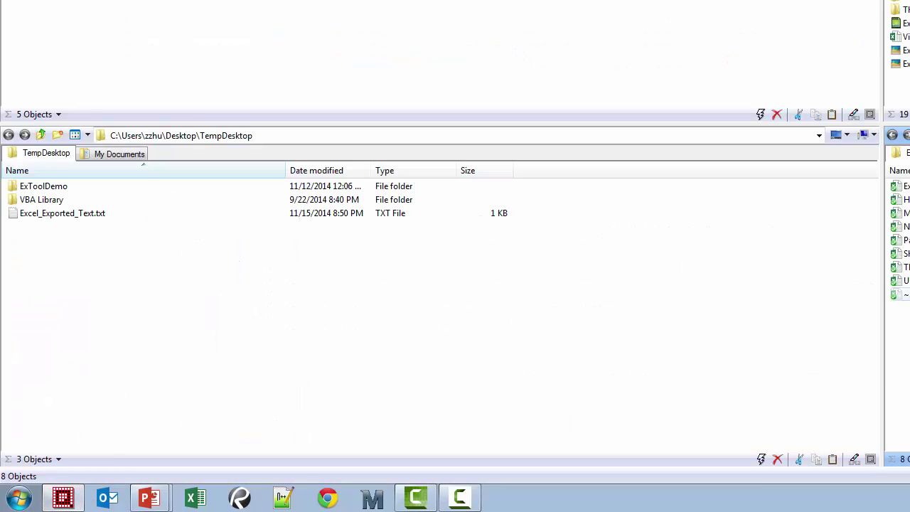
double_click(906, 281)
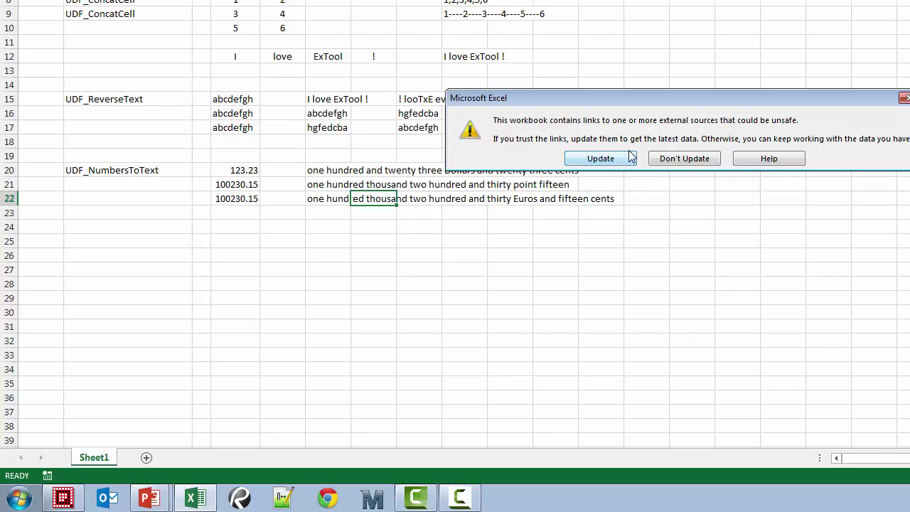
click(670, 160)
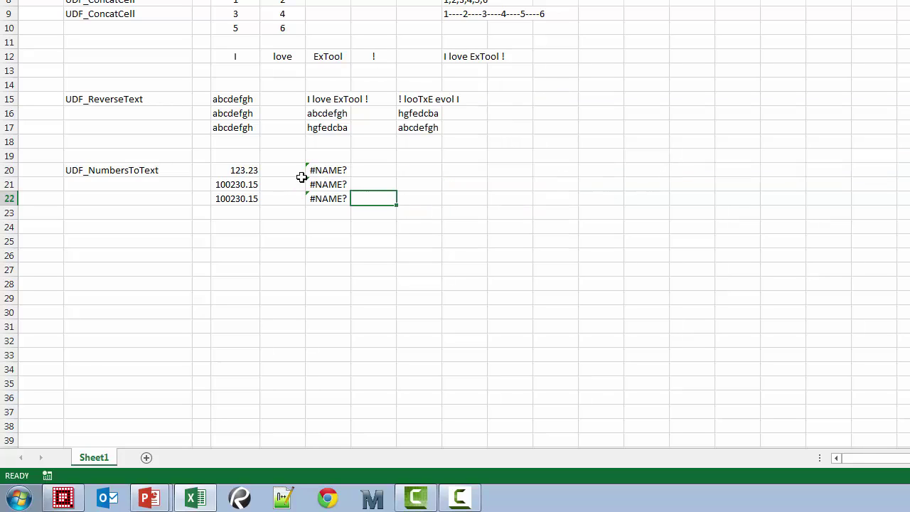
Step: Check the UDF_NumbersToText cells F20 to F22 in the reopened workbook
click(328, 170)
click(330, 187)
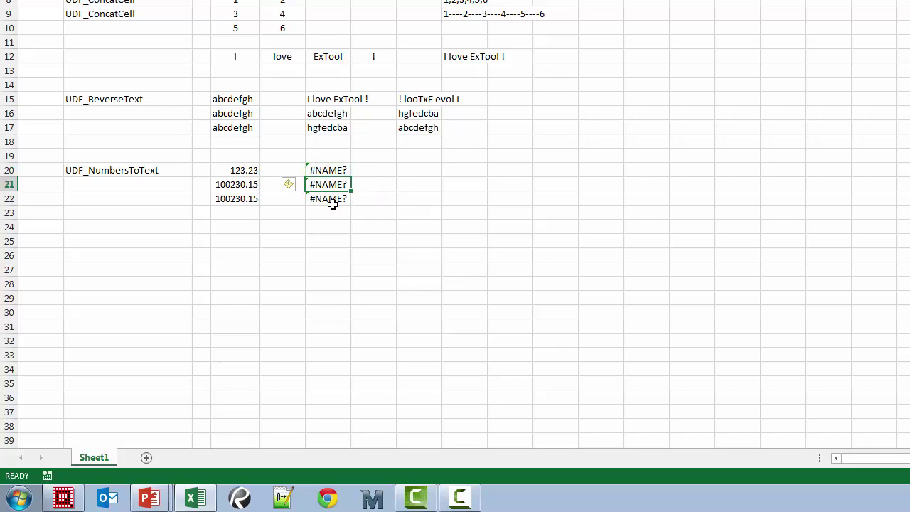
click(333, 201)
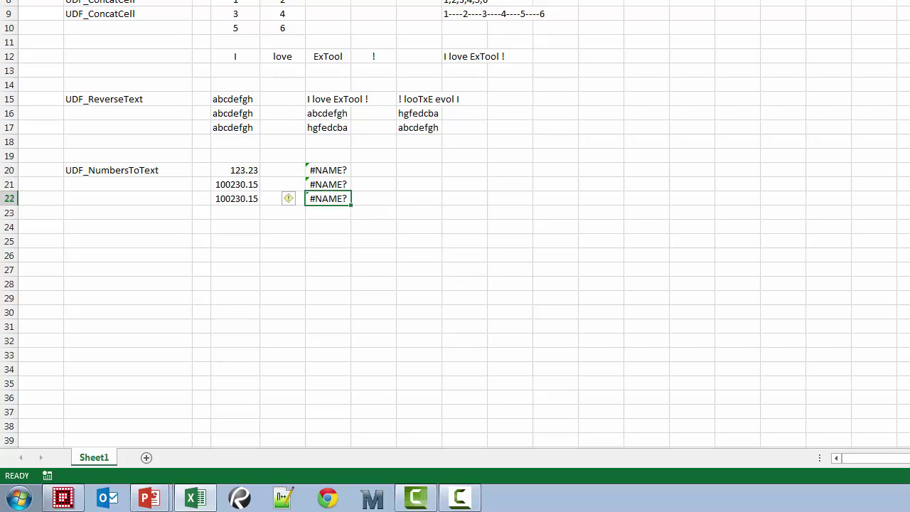
Step: Run Excel_ListConnectionLink from cell B4 to list the workbook's external connection link files on a separate sheet
scroll(149, 49, up, 3)
right_click(150, 49)
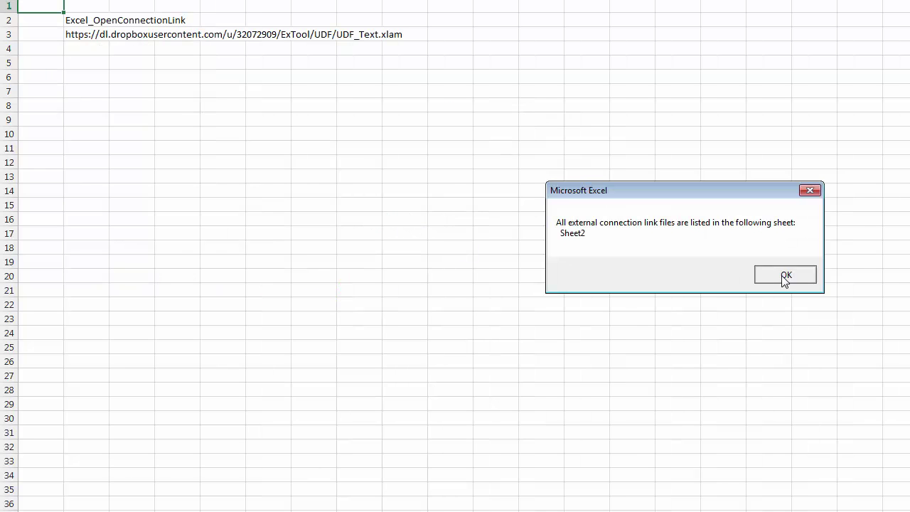
click(783, 275)
click(142, 511)
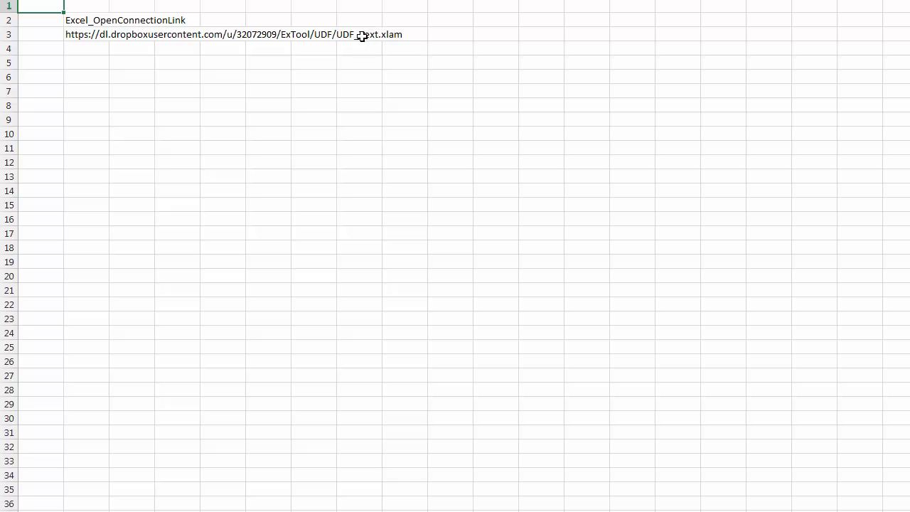
Step: Run Excel_OpenConnectionLink from cell B2, selecting the UDF_Text.xlam link in B3 as the target file to open
right_click(81, 20)
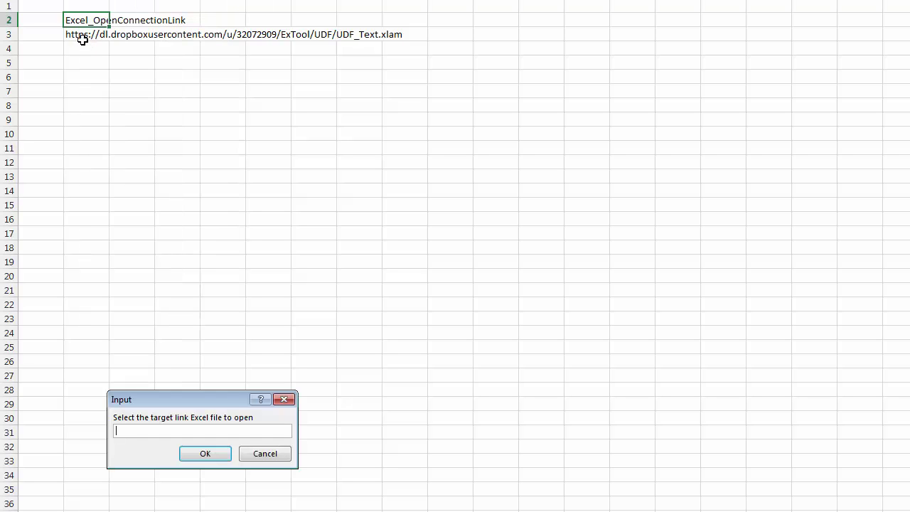
click(79, 35)
click(208, 454)
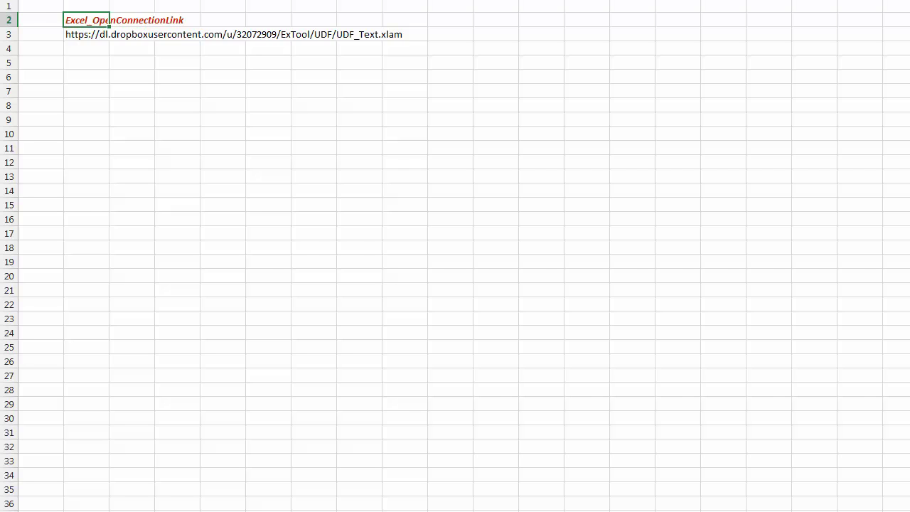
Step: Return to Sheet1 and check the UDF_NumbersToText results in F20:F22 and the UDF_ReverseText results in H15 and H16
key(ctrl+Page_Down)
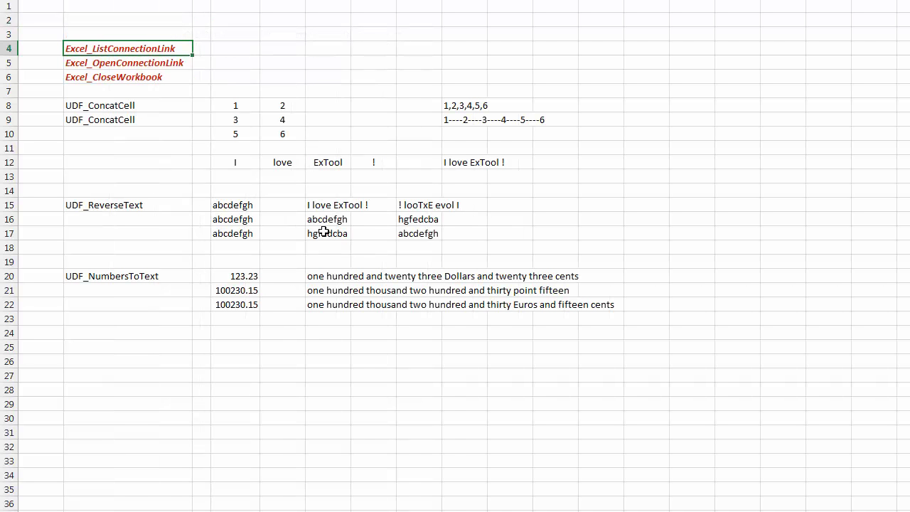
click(327, 278)
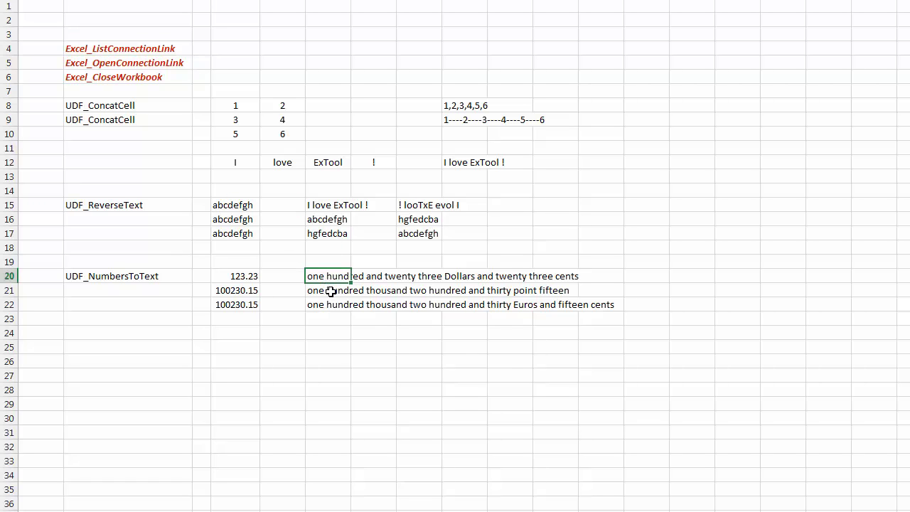
click(329, 288)
click(330, 305)
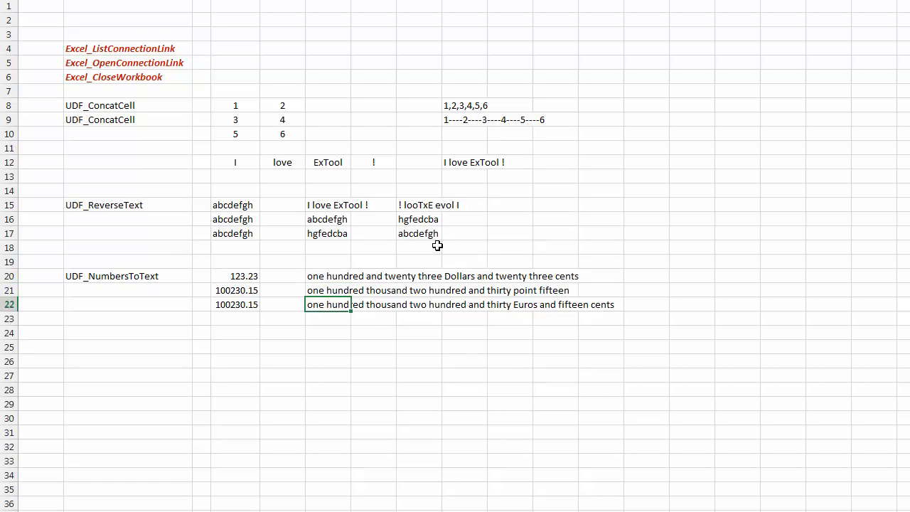
click(422, 219)
click(420, 204)
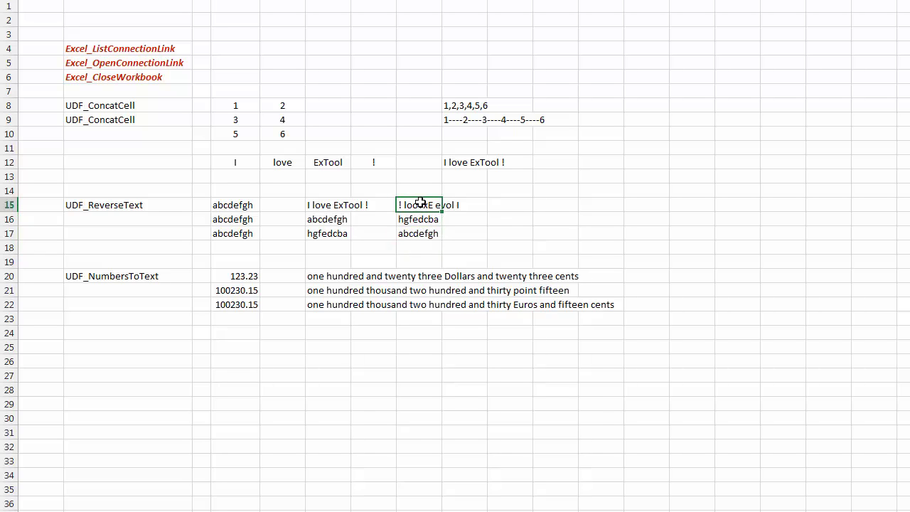